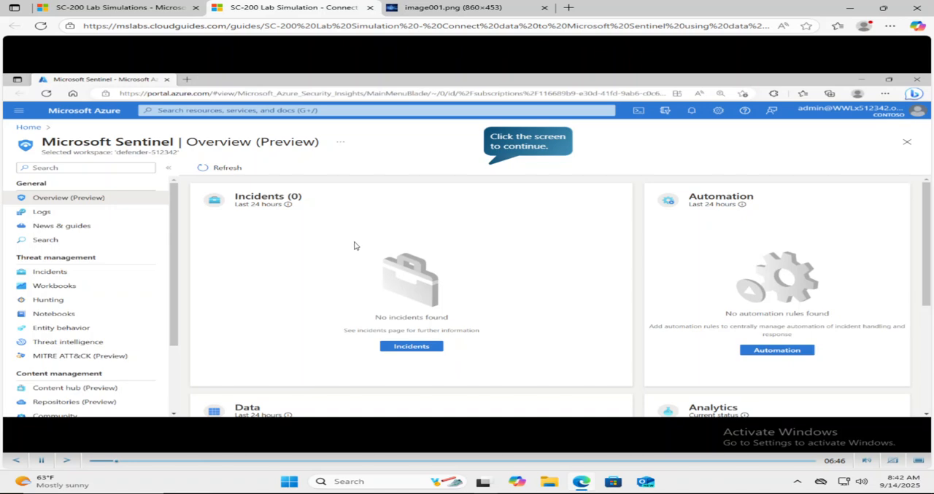
Step: Start Task 2 and open the Azure Active Directory connector page from Microsoft Sentinel's data connectors
left_click(509, 140)
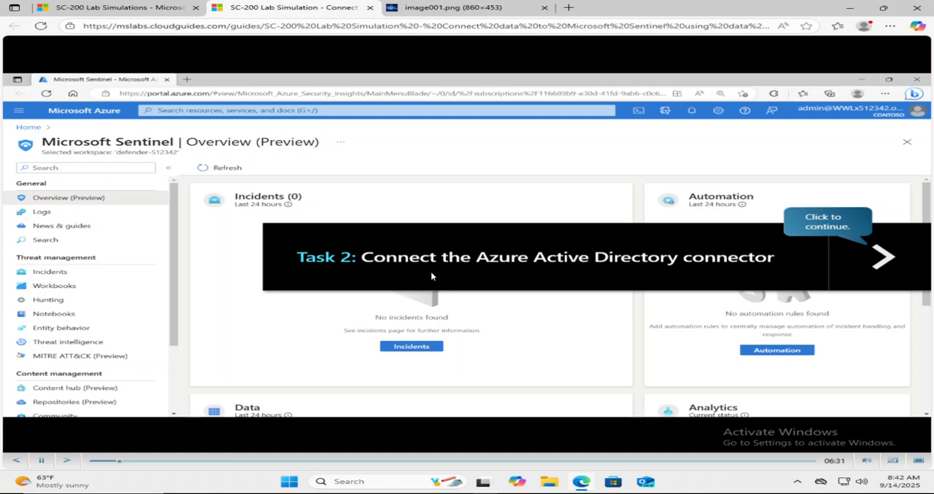
left_click(876, 261)
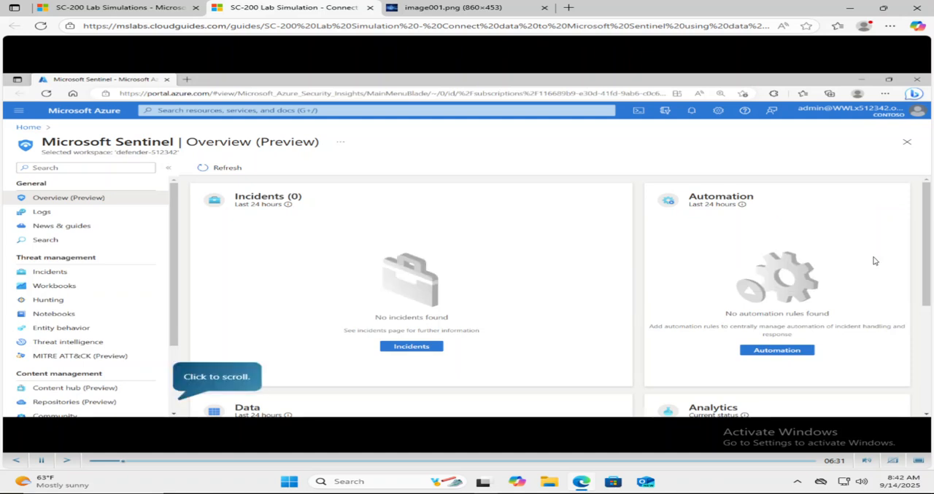
left_click(201, 379)
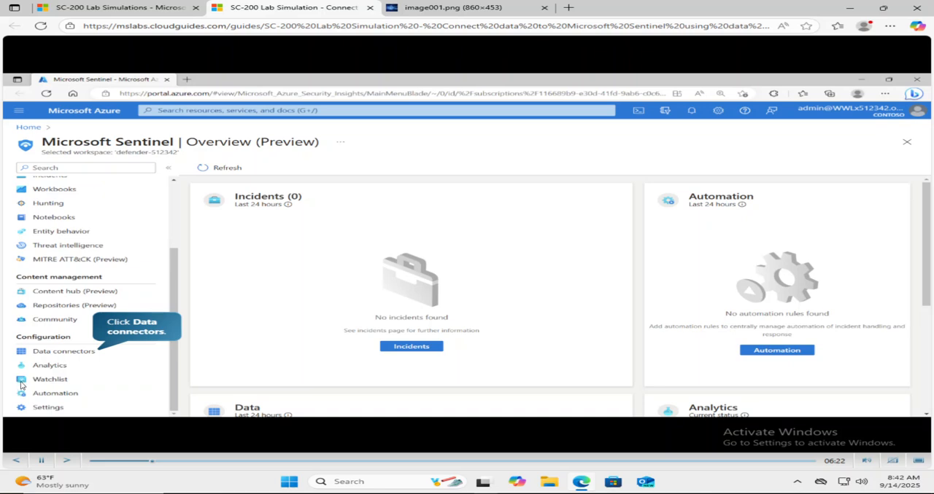
left_click(60, 352)
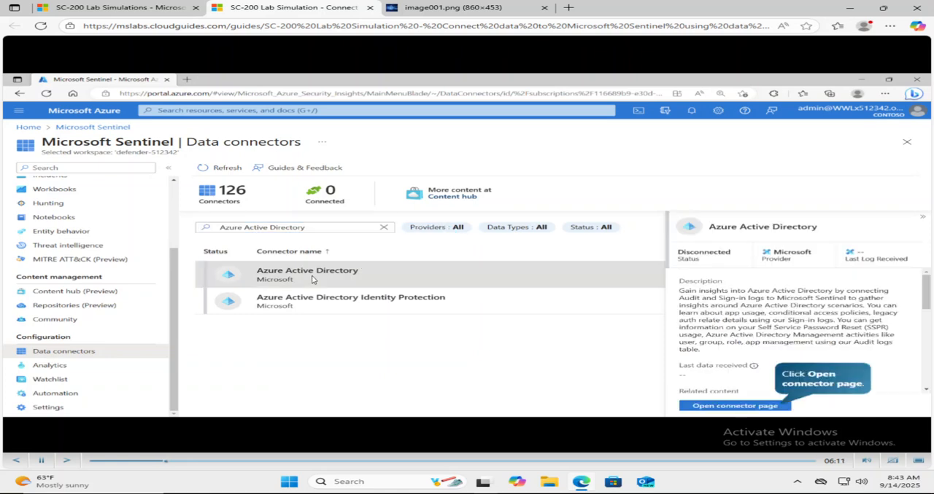
left_click(709, 407)
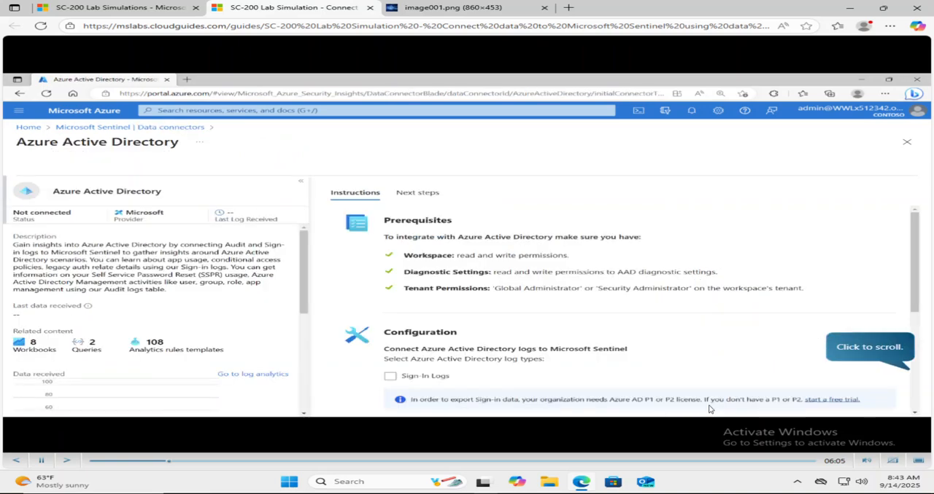
Step: Select Sign-In Logs and Audit Logs as the Azure Active Directory log types and apply the changes
left_click(837, 351)
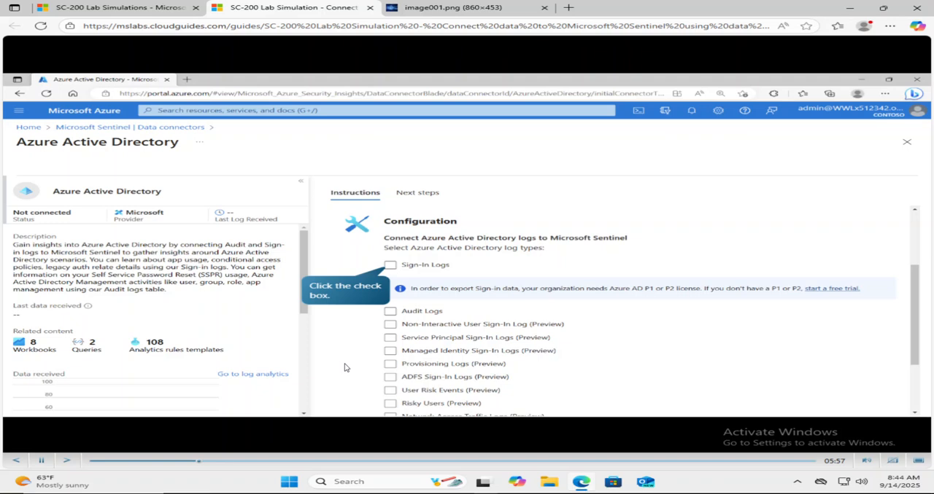
left_click(390, 266)
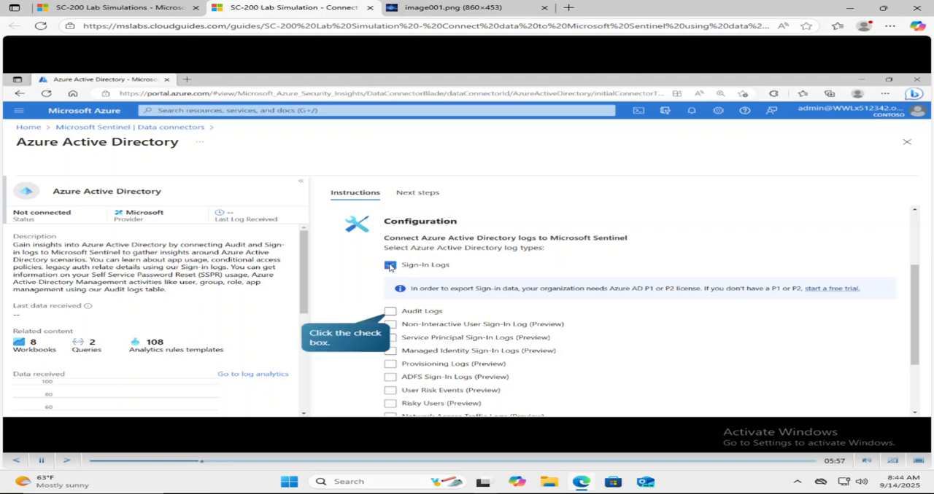
left_click(391, 312)
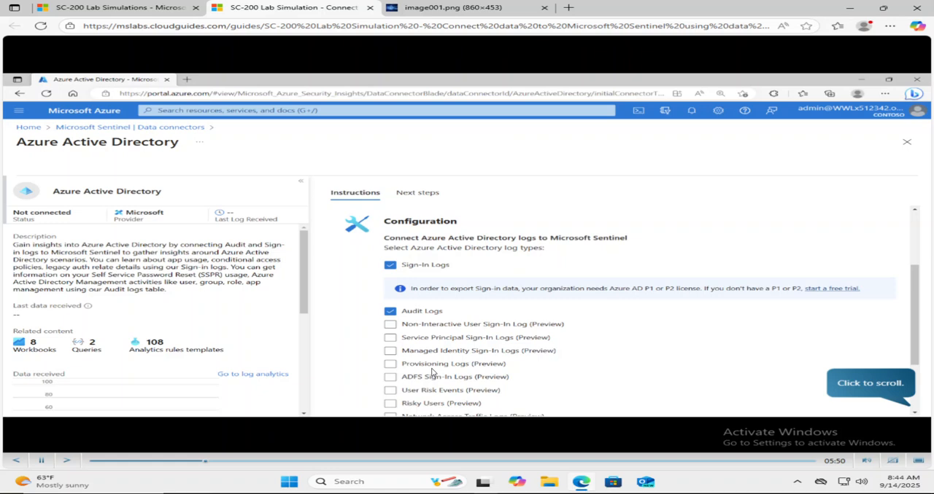
left_click(853, 384)
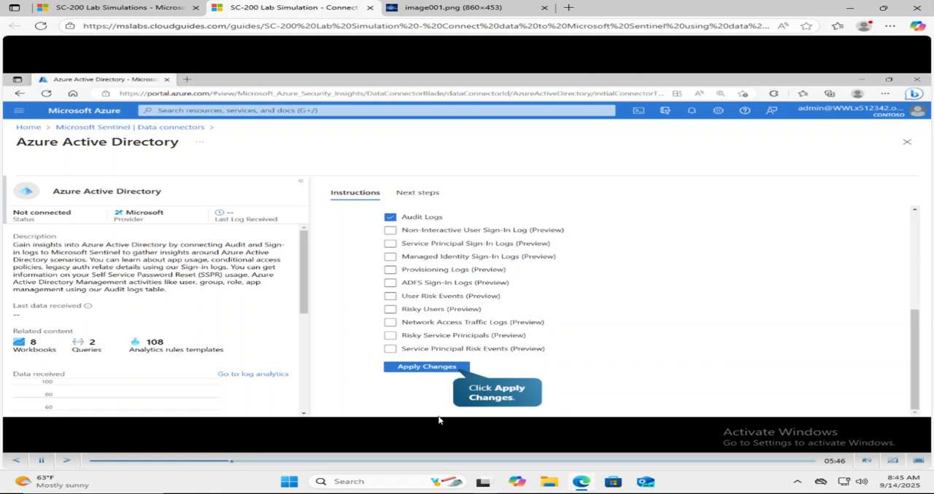
left_click(429, 369)
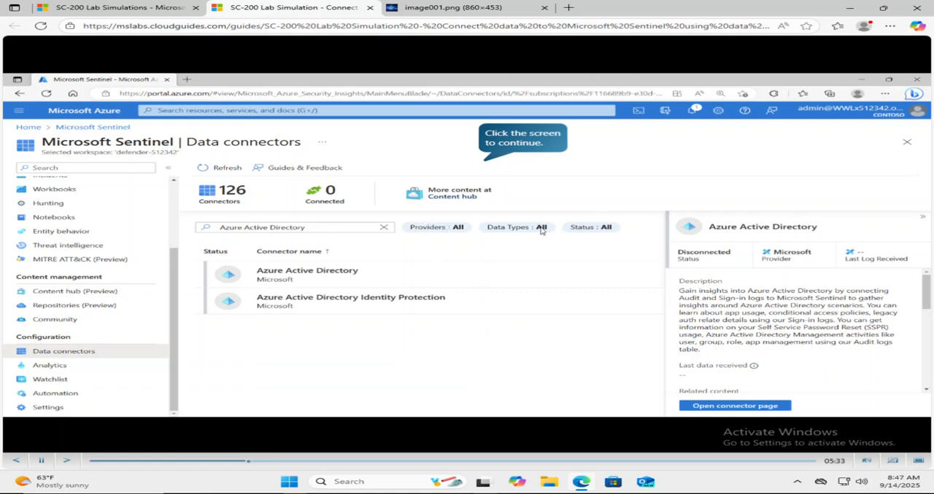
Step: Continue to Task 3, open the Azure Active Directory Identity Protection connector page and connect it
left_click(514, 142)
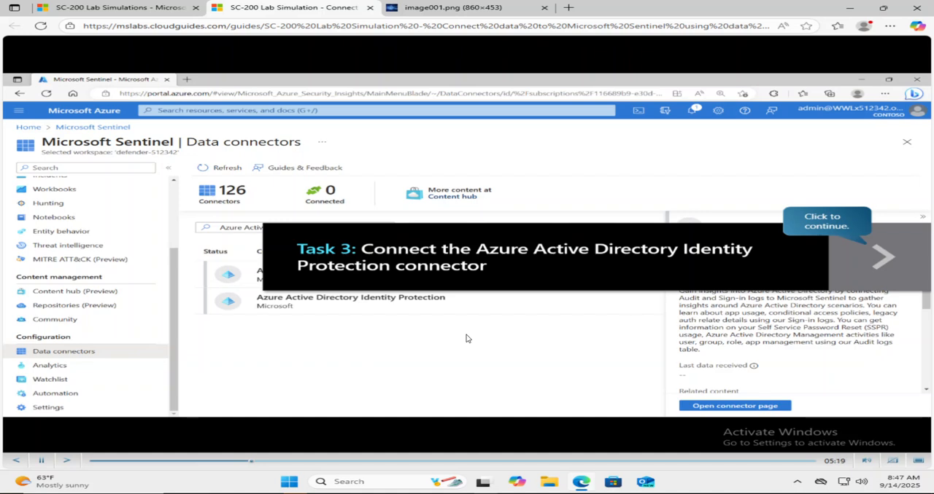
left_click(879, 257)
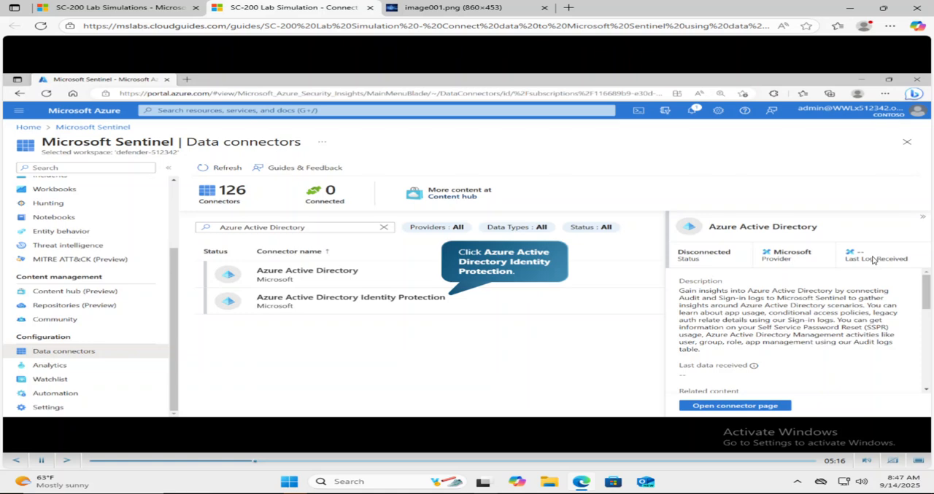
left_click(349, 302)
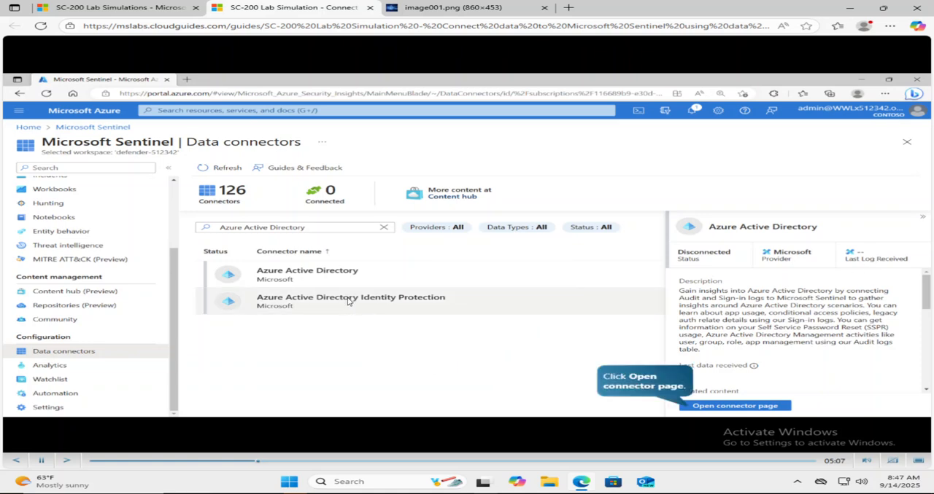
left_click(713, 407)
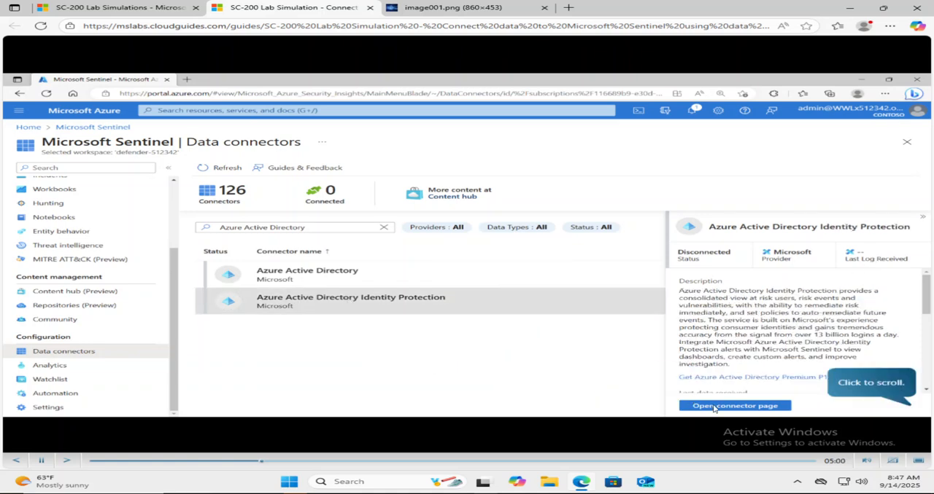
left_click(863, 386)
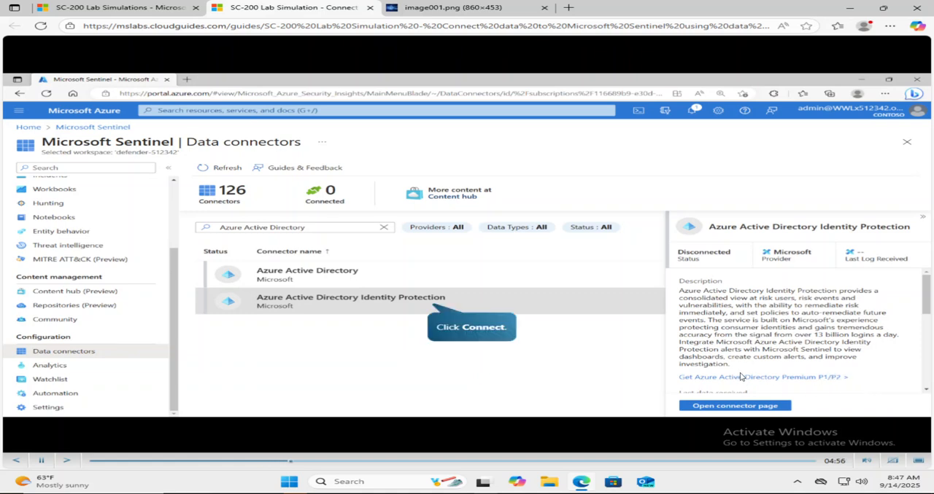
left_click(460, 329)
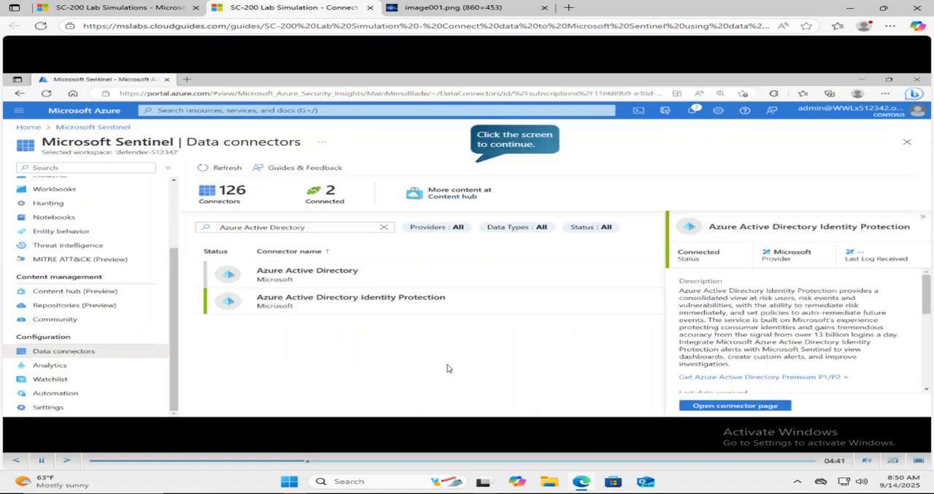
Step: Continue to Task 4, search the connectors for "Microsoft Defender for Cloud" and open that connector's page
left_click(491, 142)
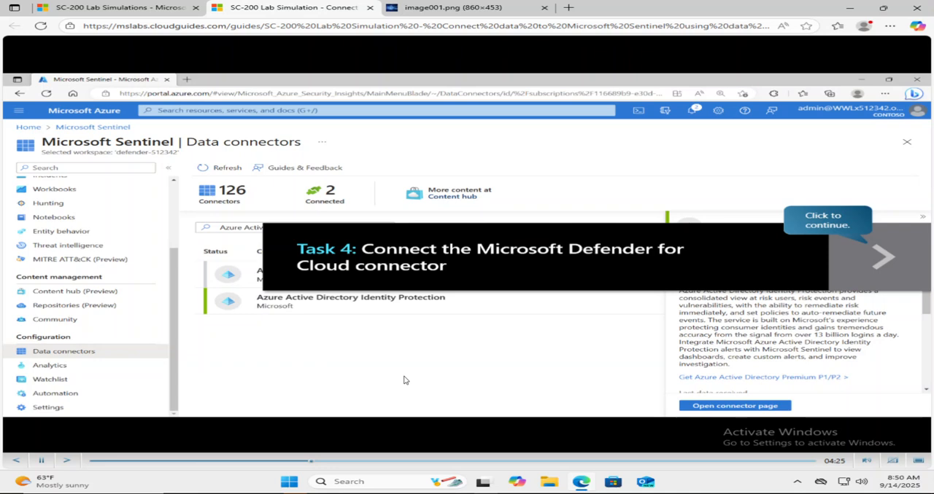
left_click(877, 256)
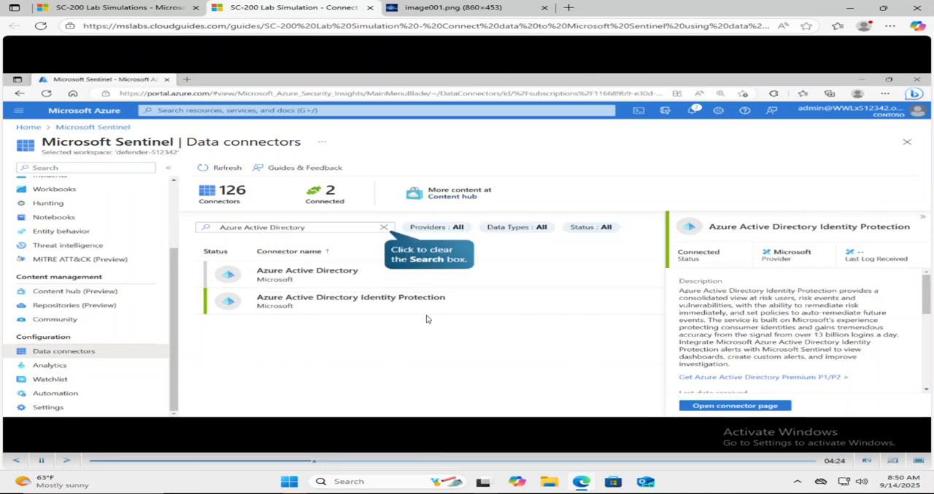
left_click(384, 228)
type("Microsoft Defender for Cloud")
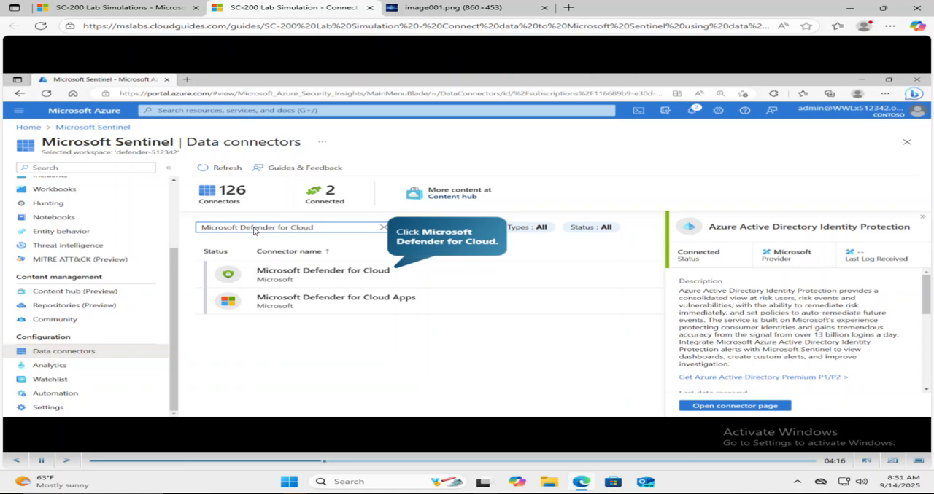
left_click(279, 276)
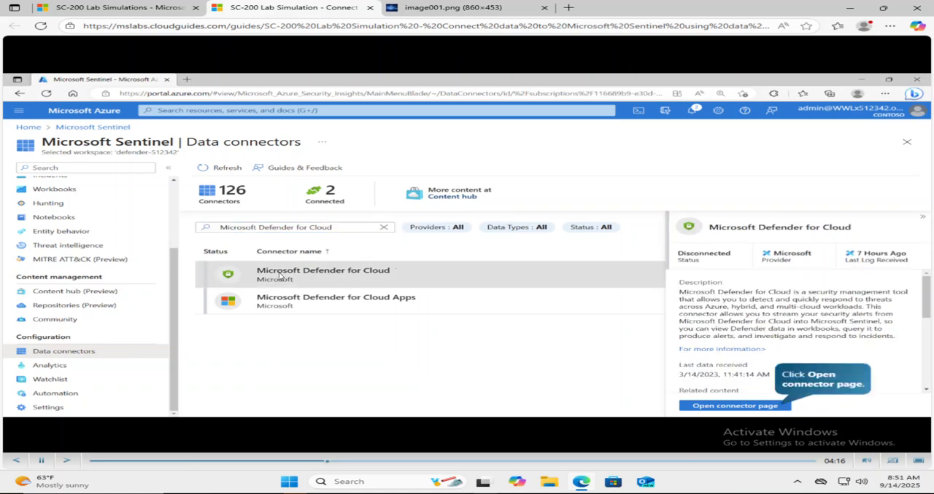
left_click(703, 407)
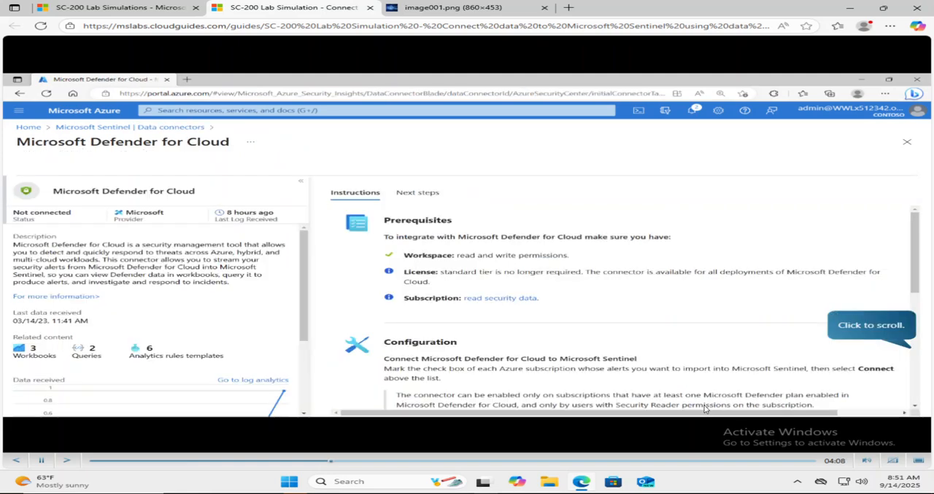
Step: Connect Azure subscription 1 to the Defender for Cloud connector, enable automatic incident creation from its alerts, and close the connector page
left_click(889, 325)
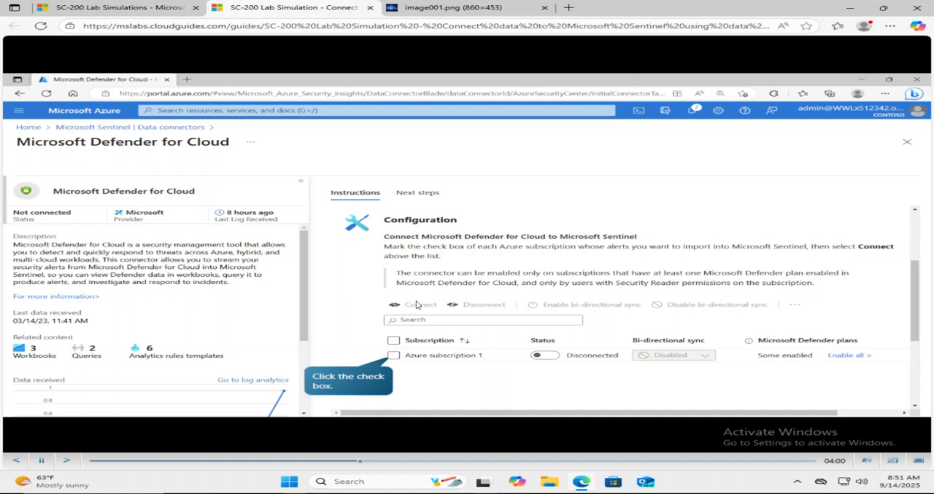
left_click(393, 355)
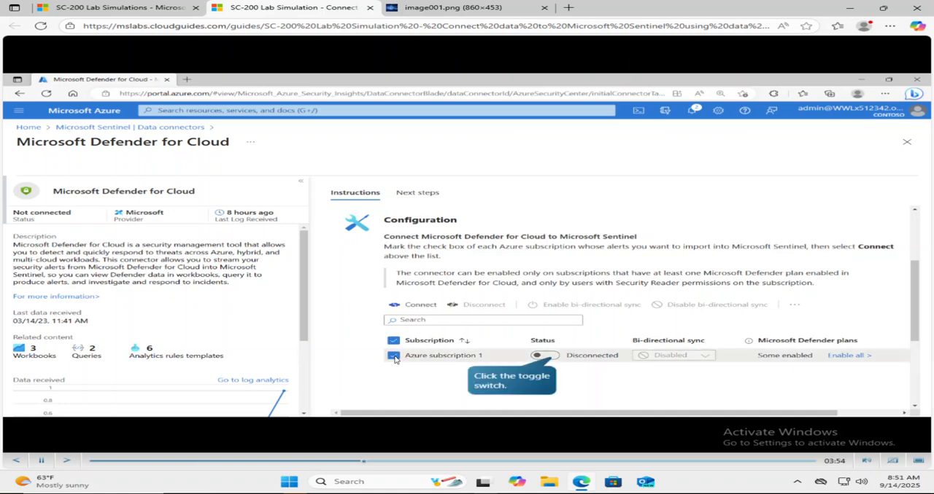
left_click(545, 356)
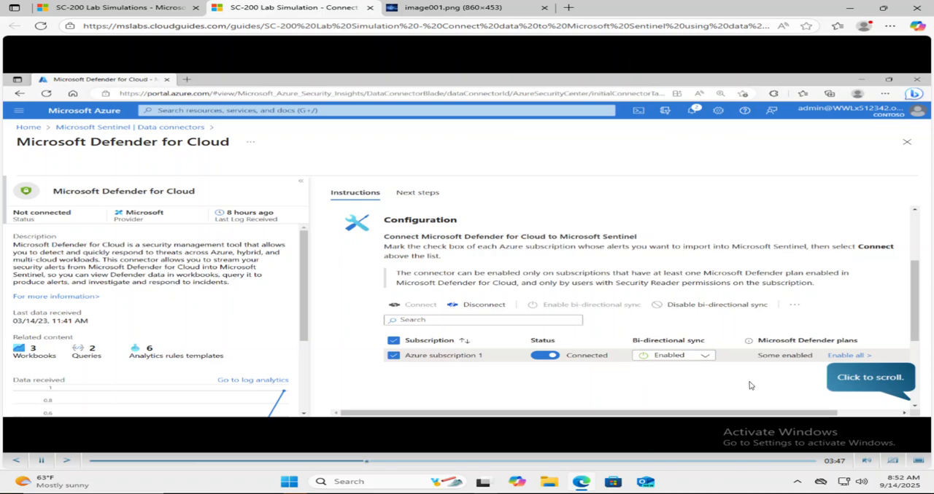
left_click(846, 382)
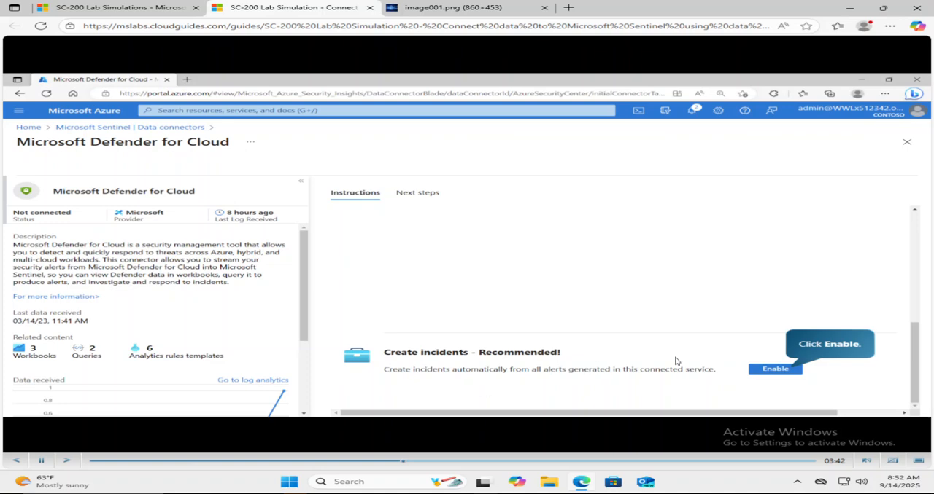
left_click(765, 370)
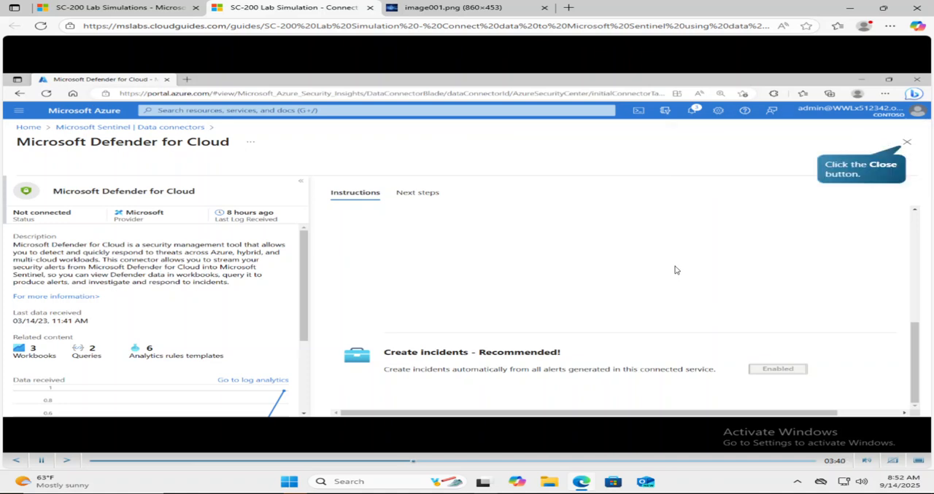
left_click(906, 143)
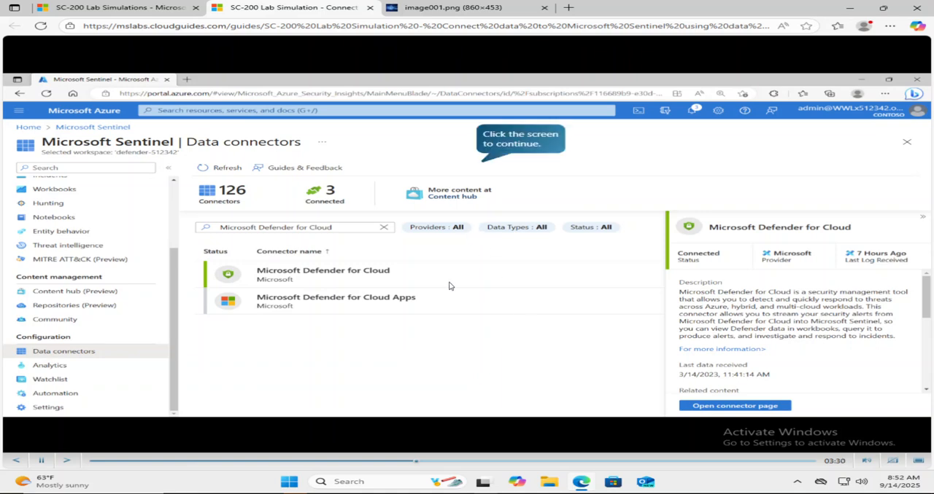
Step: Continue to Task 5, search the connectors for "Microsoft 365 Defender" and open that connector's page
left_click(500, 140)
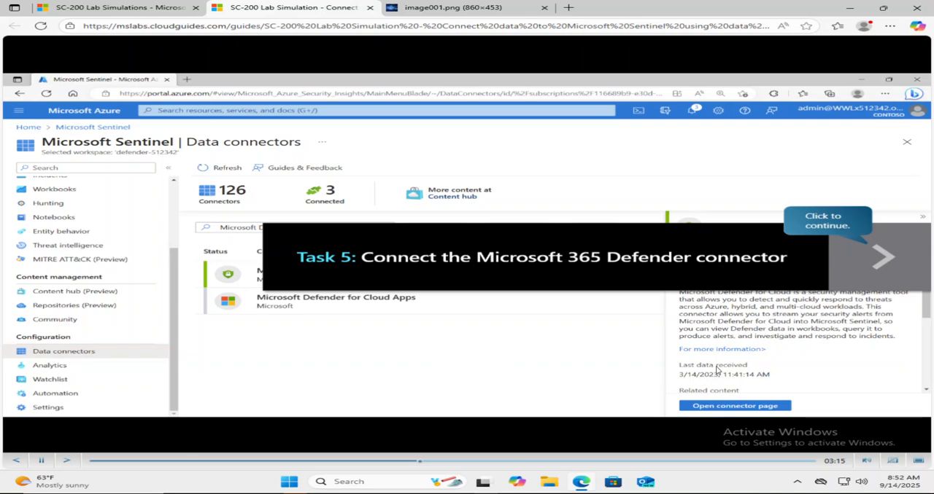
left_click(852, 254)
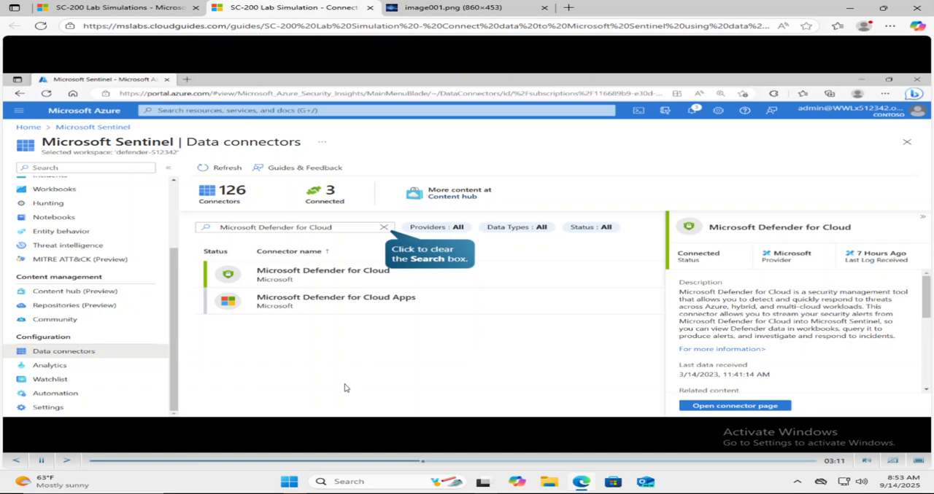
left_click(398, 240)
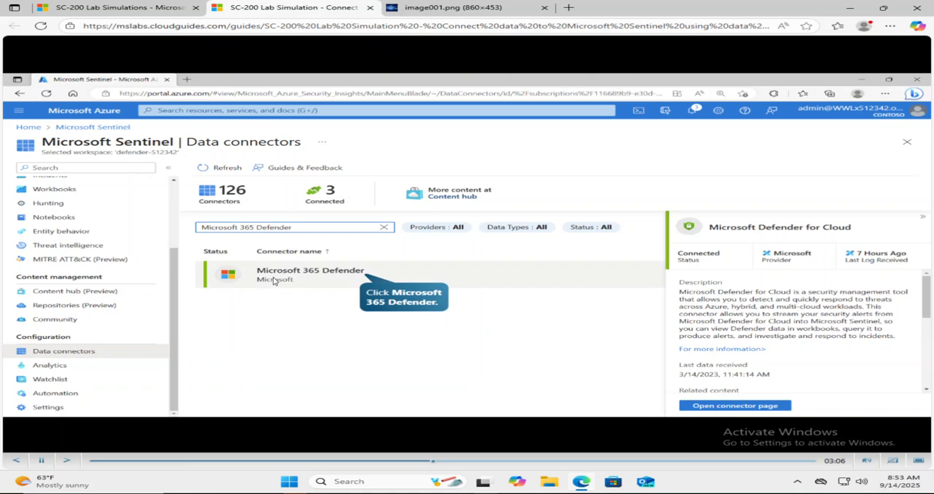
left_click(375, 290)
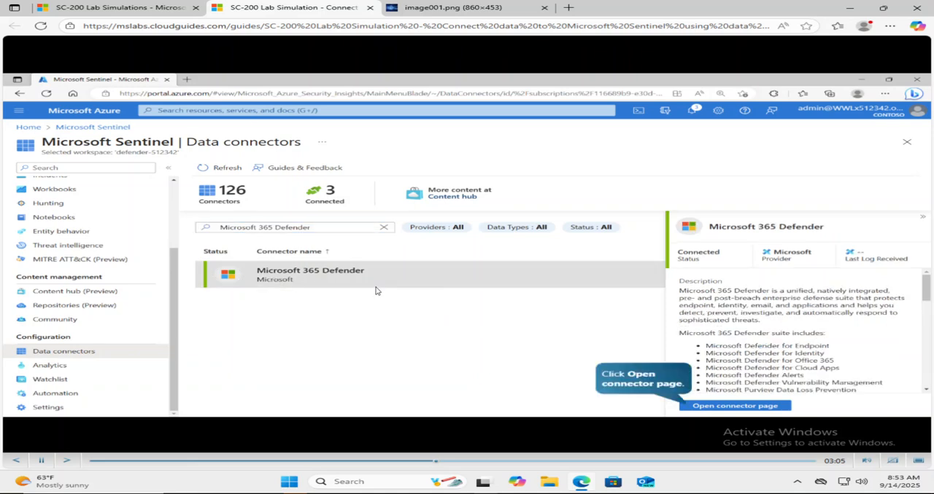
left_click(698, 407)
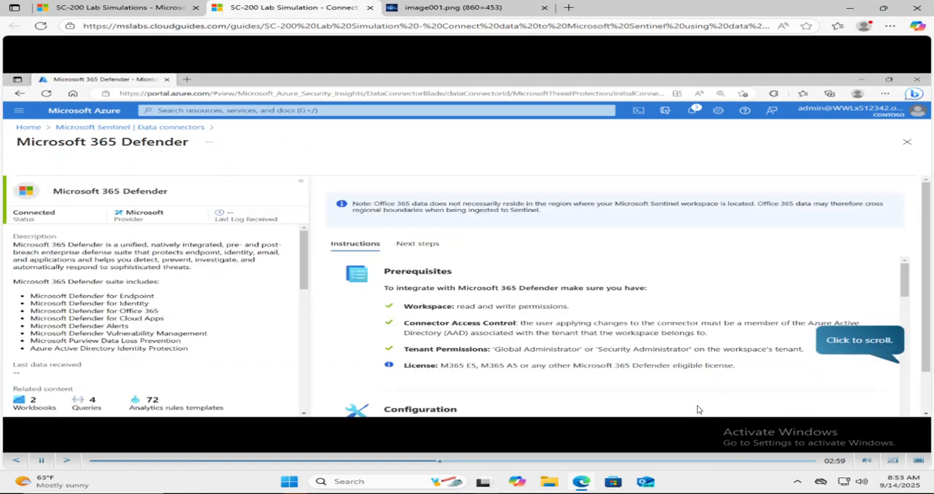
Step: Connect Microsoft 365 Defender incidents and alerts to Microsoft Sentinel and go on to the Connect events section
left_click(848, 342)
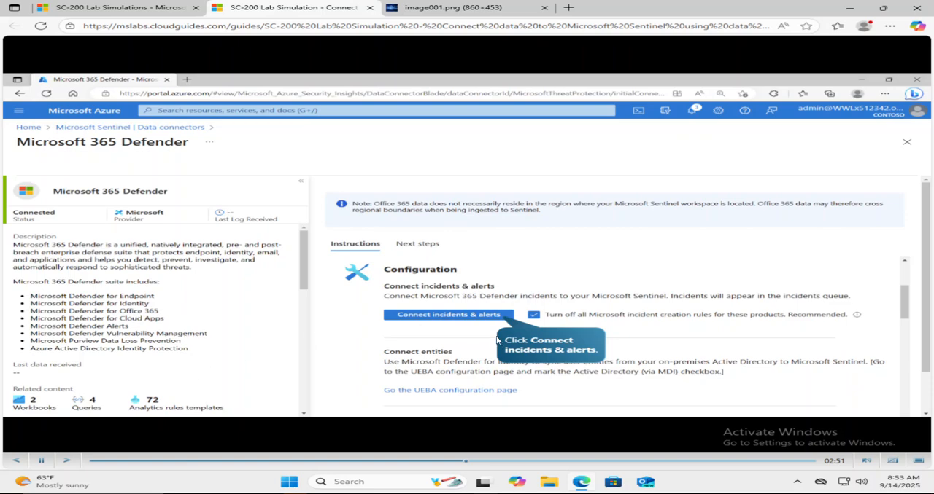
left_click(439, 318)
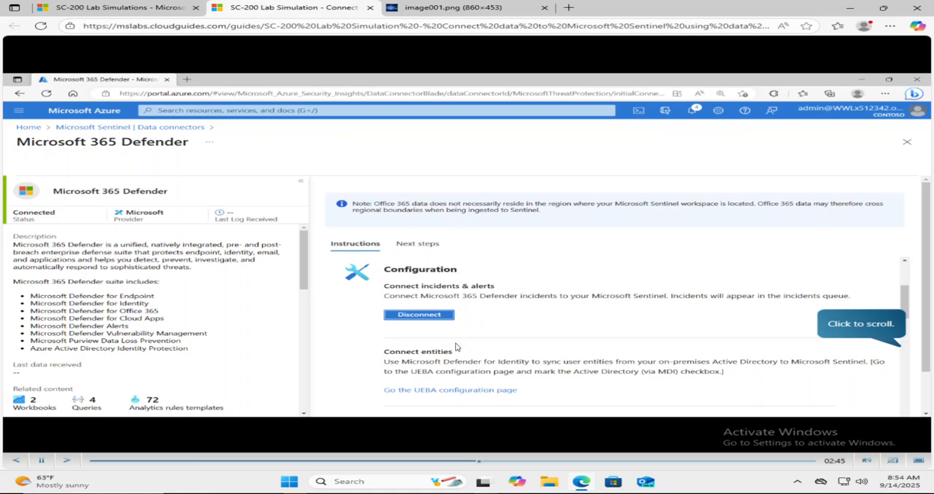
left_click(855, 328)
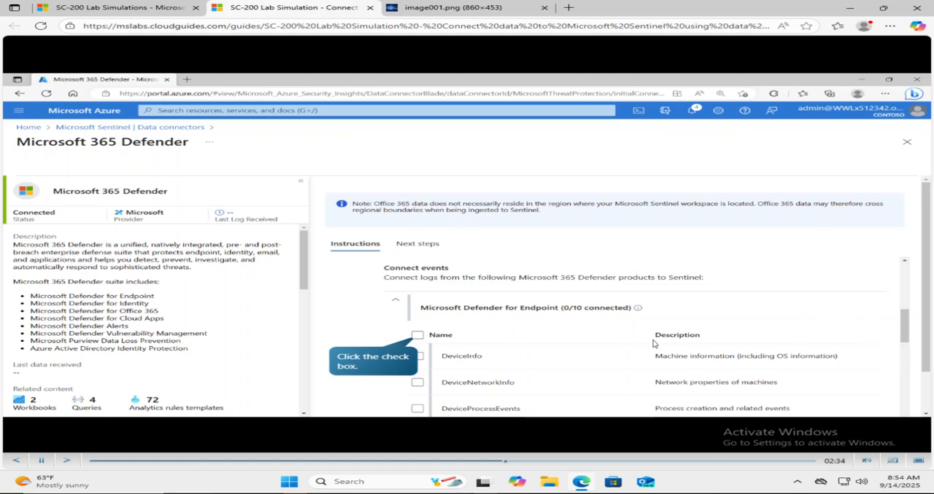
Step: Connect all Microsoft Defender for Endpoint and Defender for Office 365 event logs, apply the changes and close the connector page
left_click(418, 336)
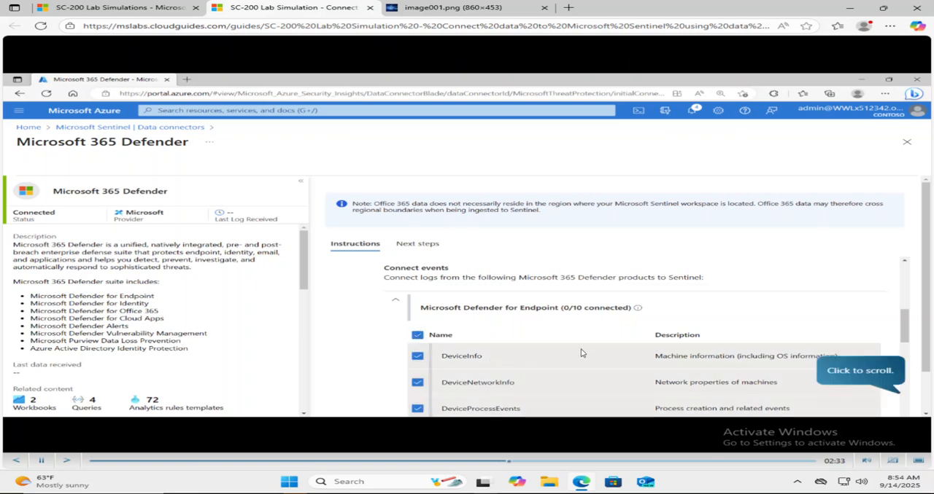
left_click(882, 373)
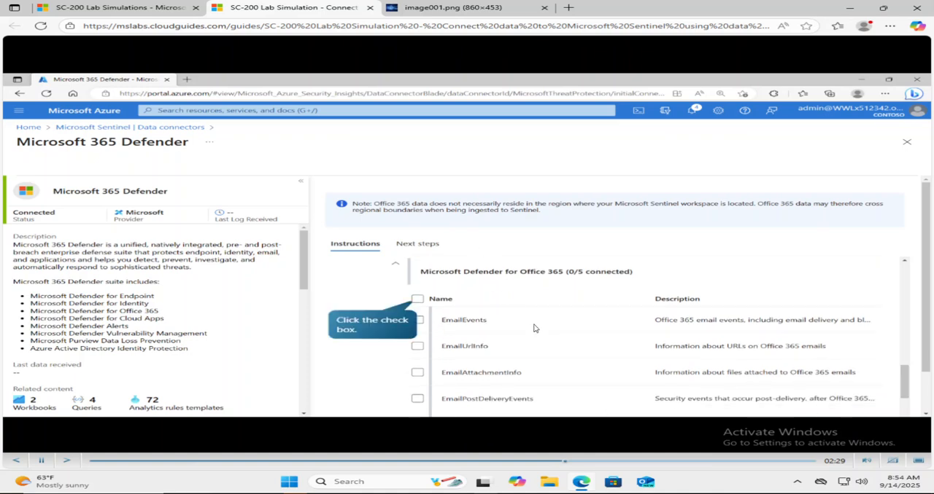
left_click(417, 300)
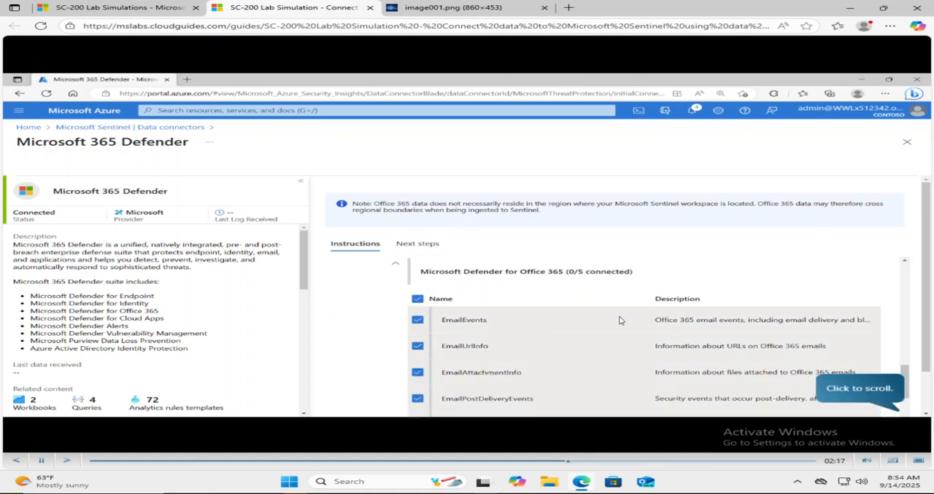
left_click(881, 389)
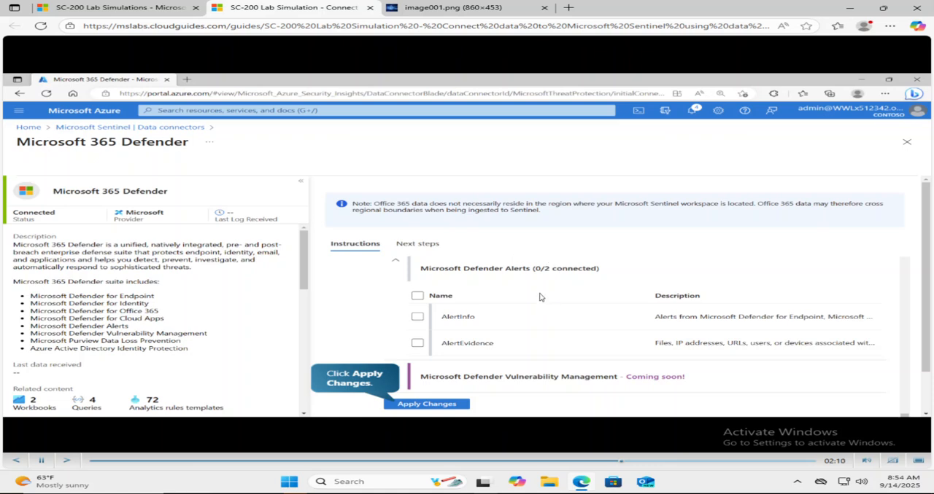
left_click(429, 406)
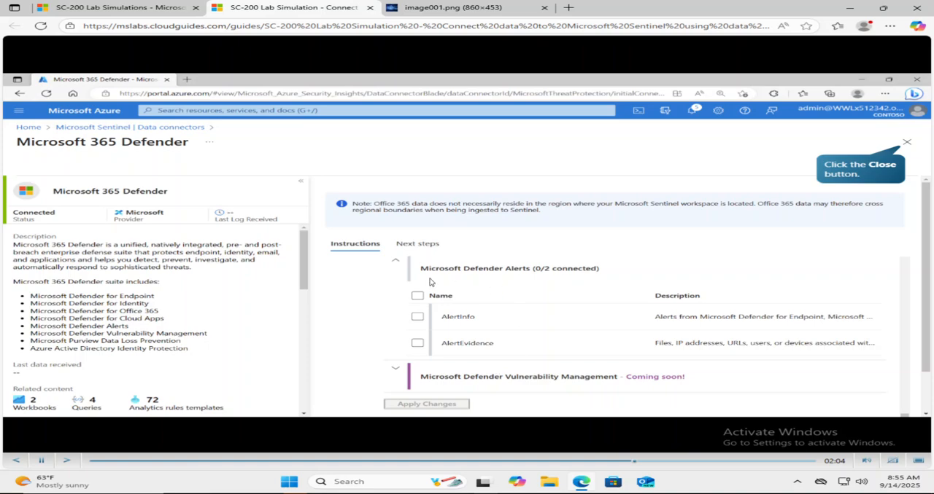
left_click(906, 143)
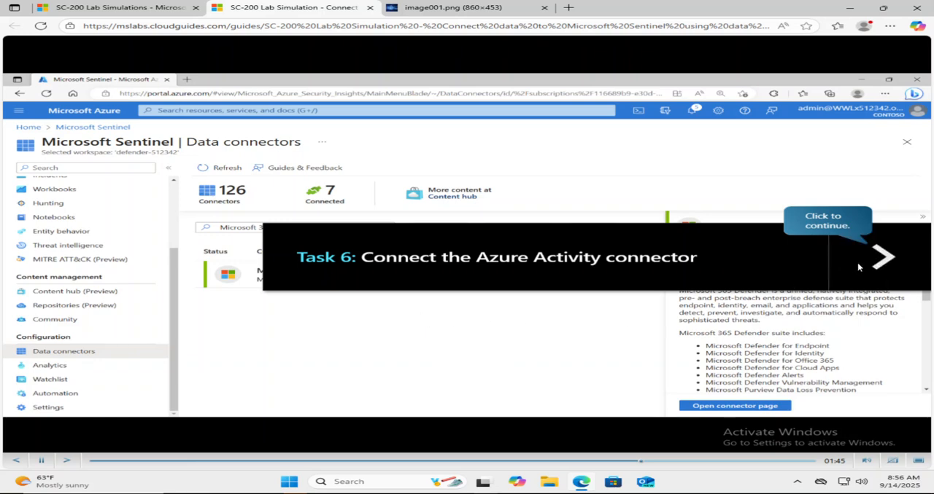
Step: Continue to Task 6, search the connectors for "Azure Activity" and open that connector's page
left_click(879, 255)
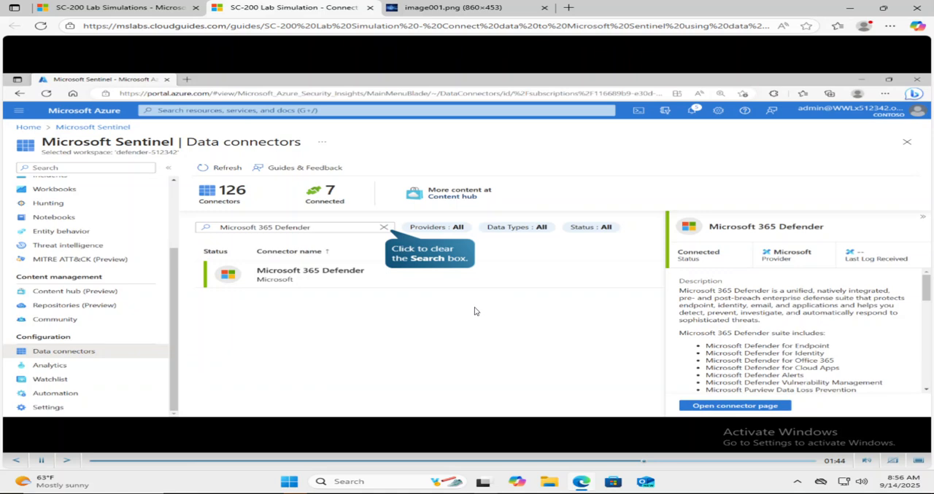
left_click(421, 250)
type("Azure Activity")
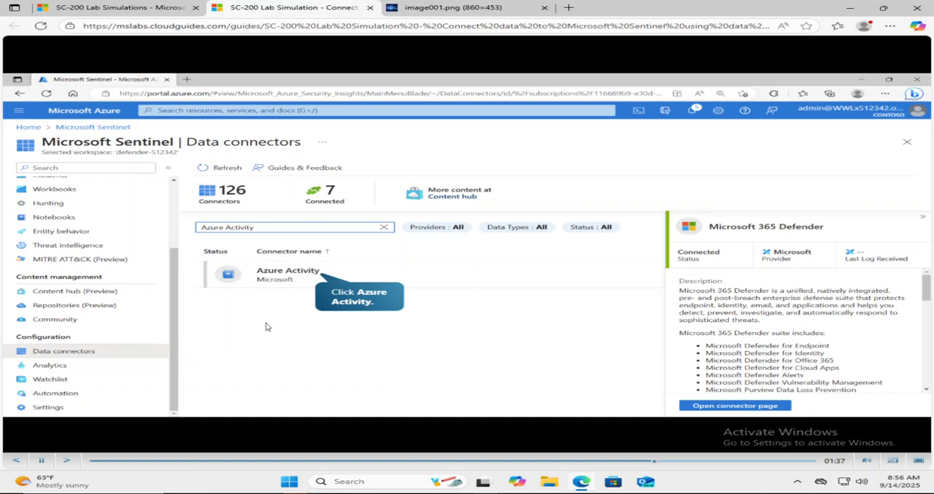
left_click(283, 276)
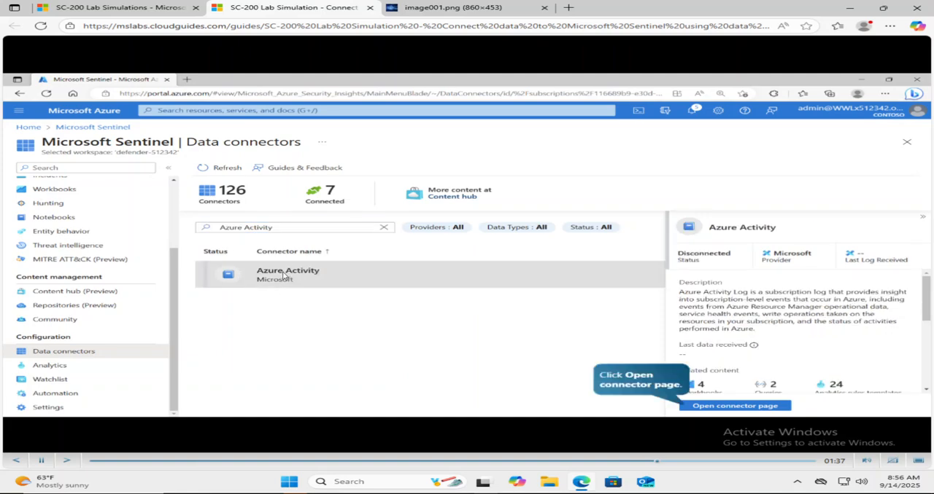
left_click(706, 406)
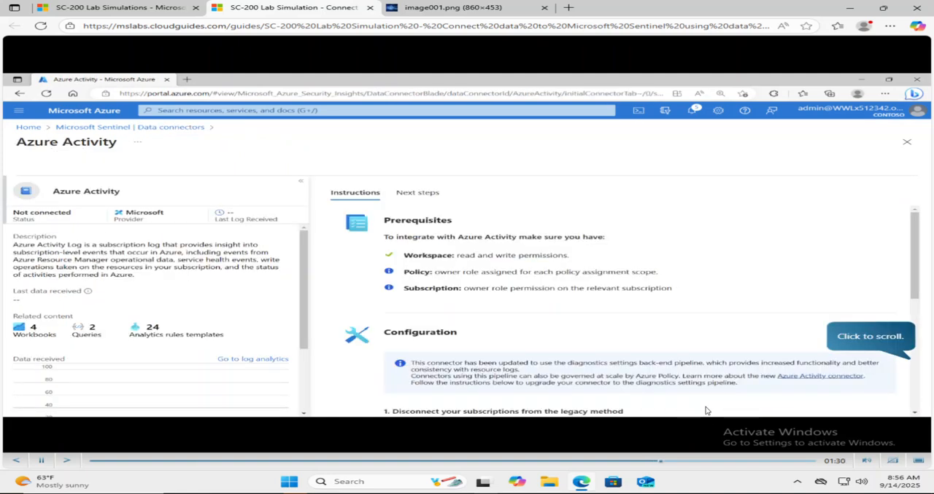
Step: Launch the Azure Policy Assignment wizard from the Azure Activity connector and set the assignment scope to Azure subscription 1
left_click(857, 337)
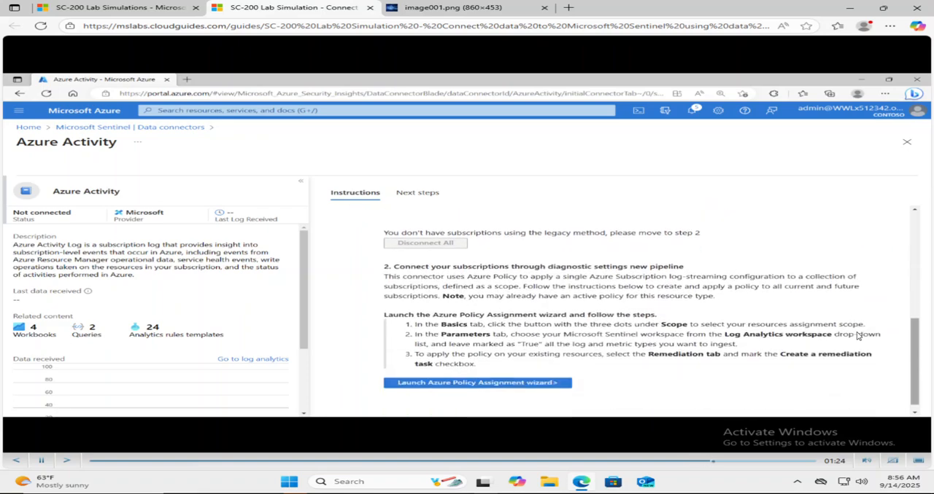
left_click(423, 383)
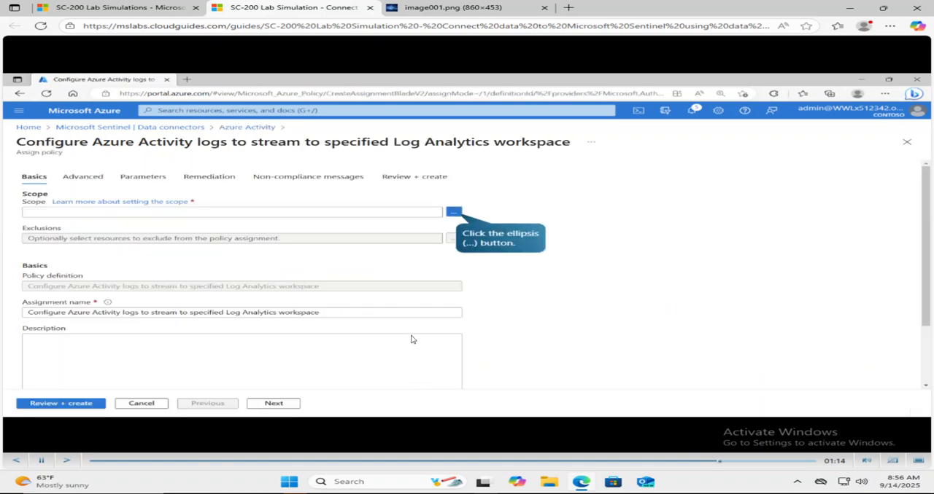
left_click(453, 212)
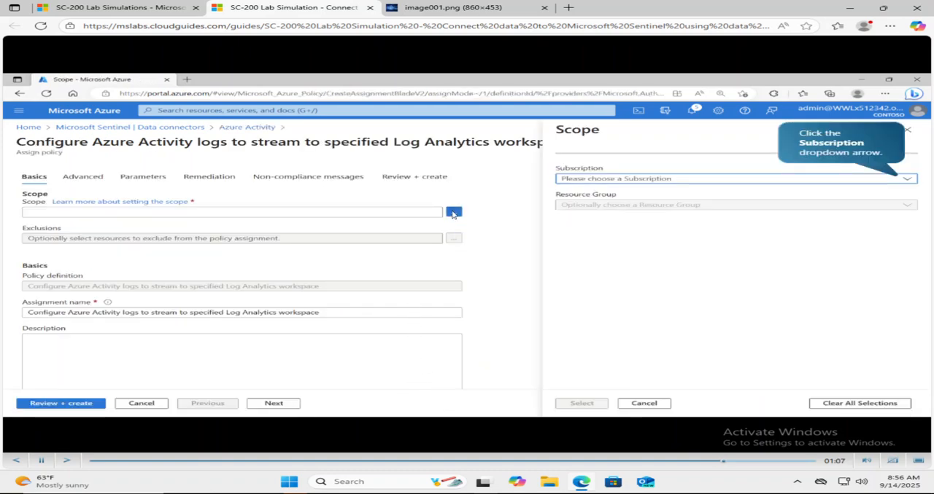
left_click(841, 179)
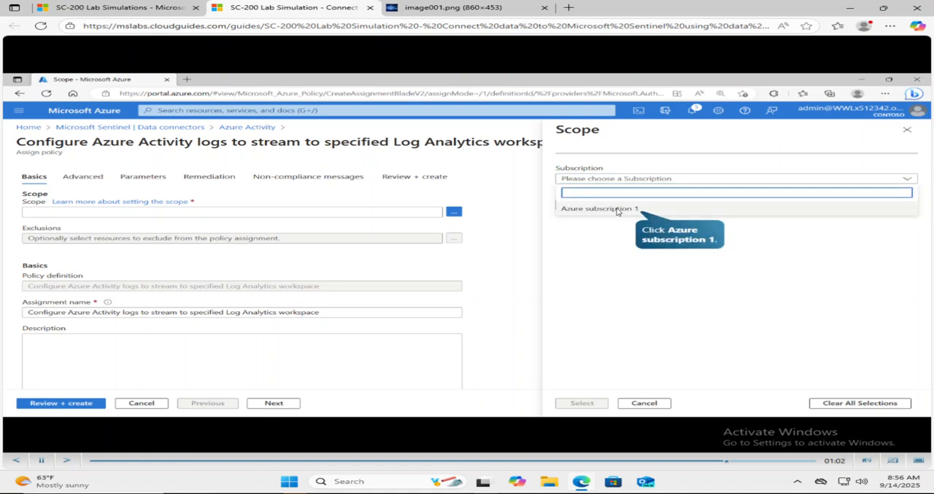
left_click(574, 209)
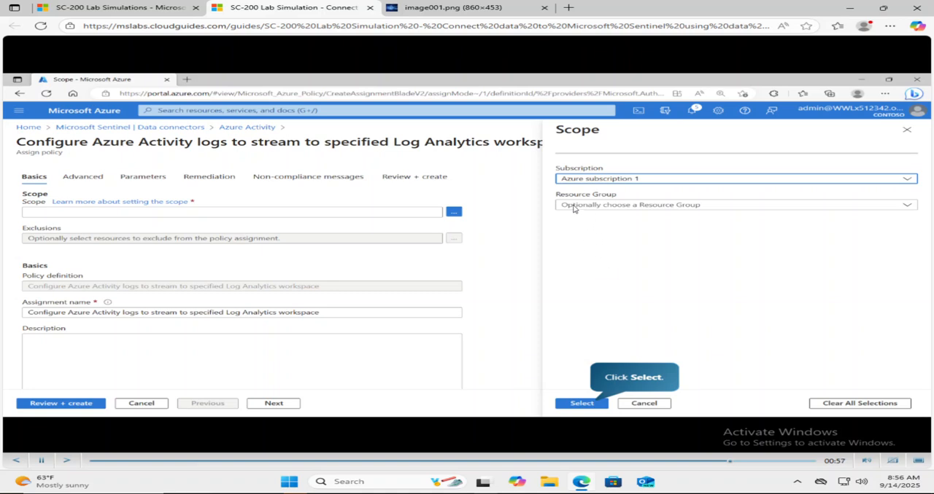
left_click(588, 403)
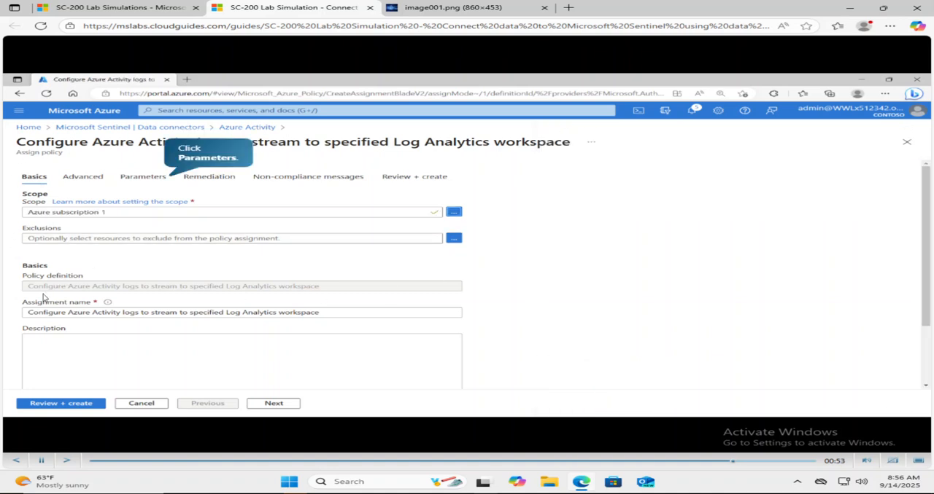
Step: Set the policy's primary Log Analytics workspace to Defender-512342 and enable creation of a remediation task
left_click(144, 178)
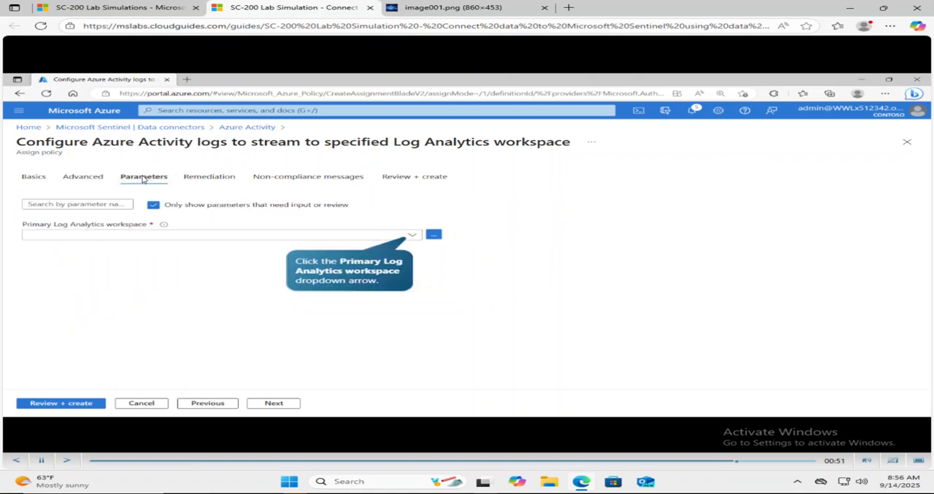
left_click(412, 235)
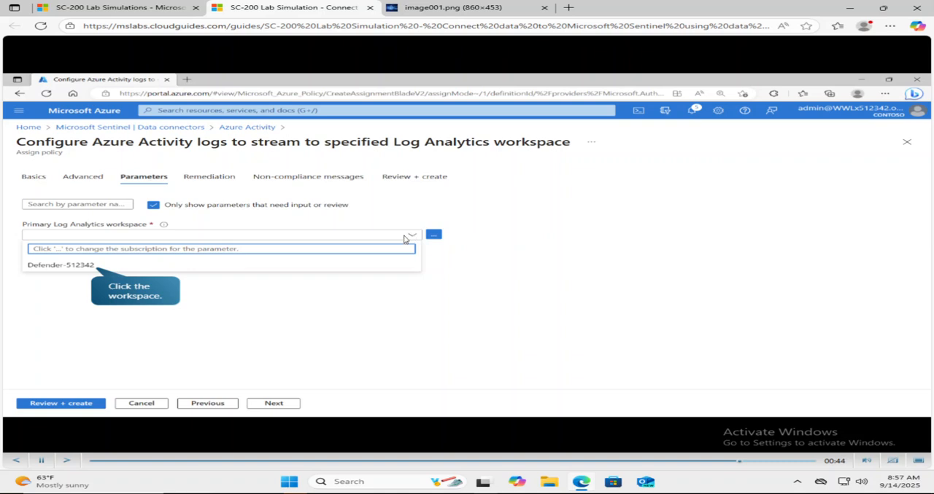
left_click(111, 272)
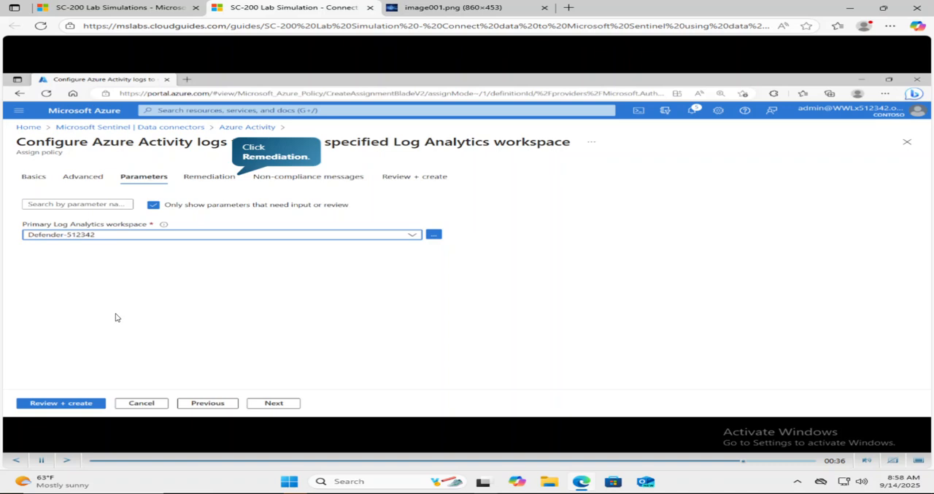
left_click(210, 178)
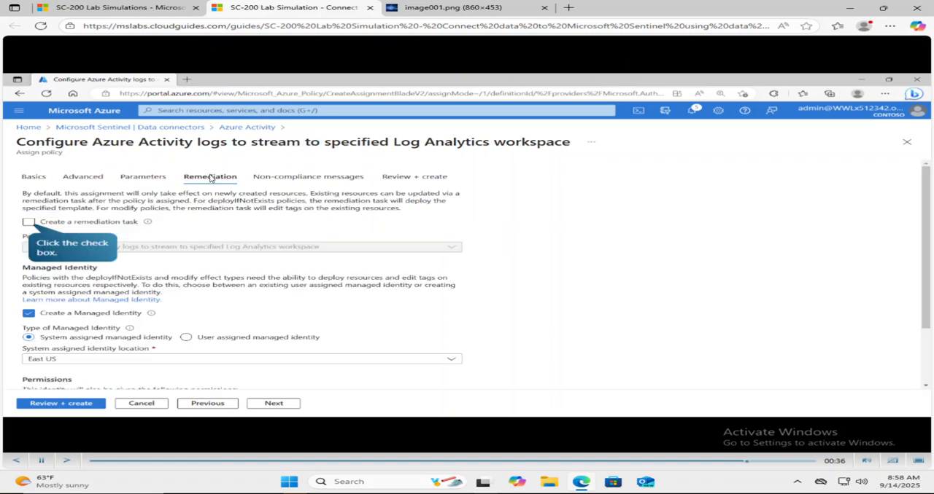
left_click(29, 222)
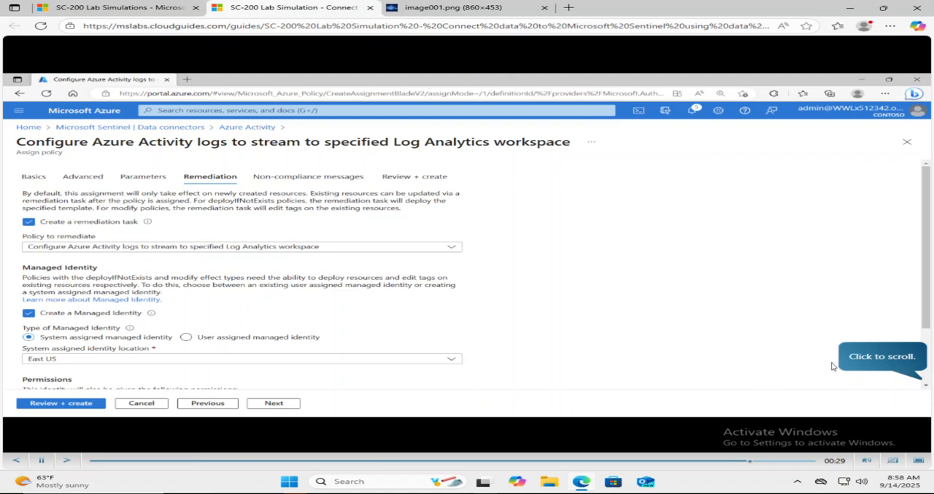
left_click(855, 359)
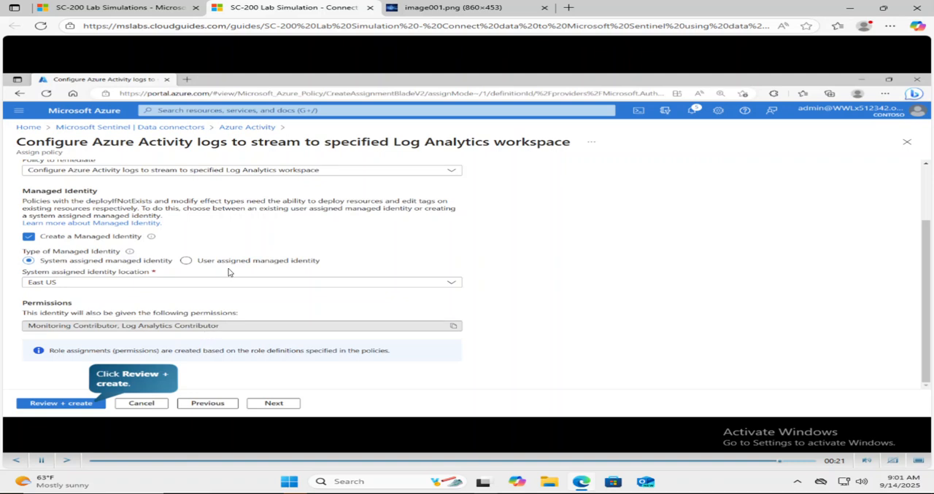
Step: Review and create the policy assignment, and close the Azure Activity connector page to finish the lab simulation
left_click(77, 407)
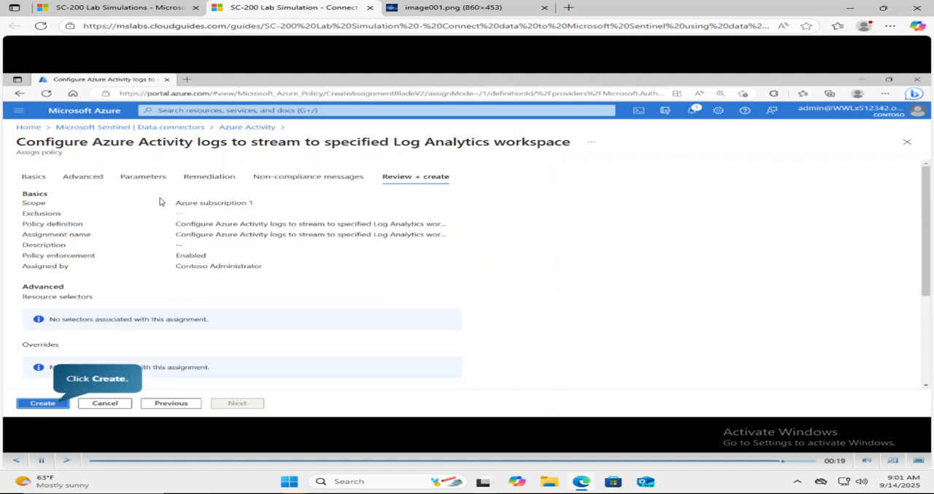
left_click(61, 398)
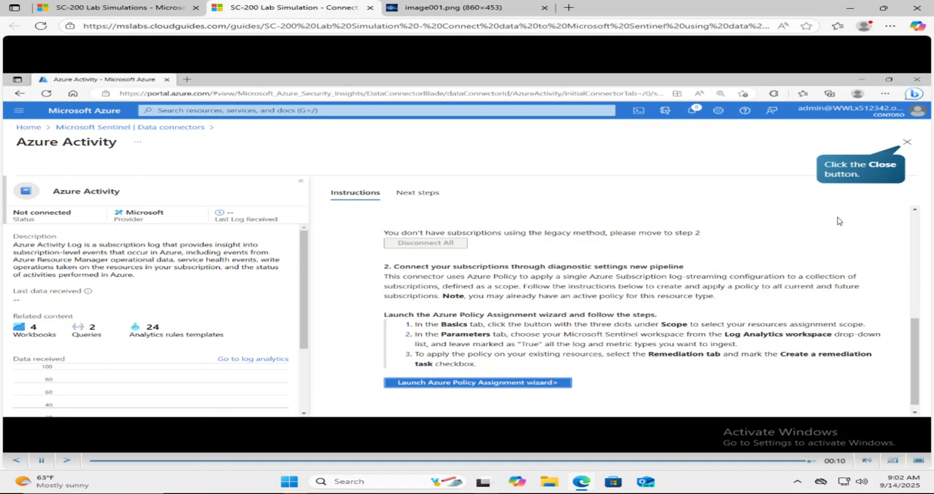
left_click(906, 142)
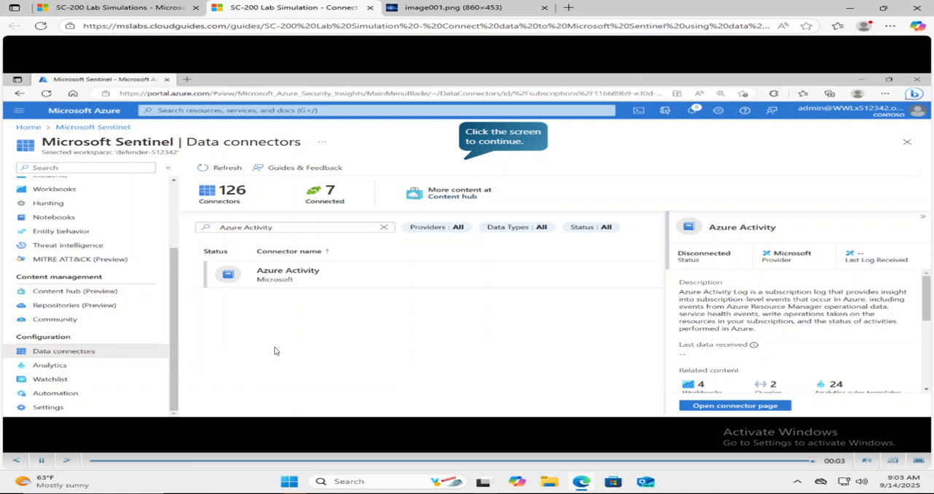
left_click(491, 135)
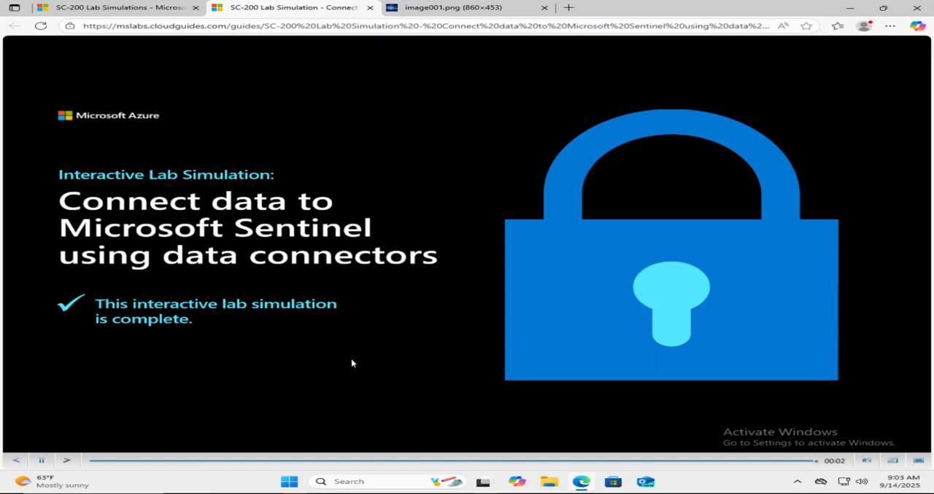